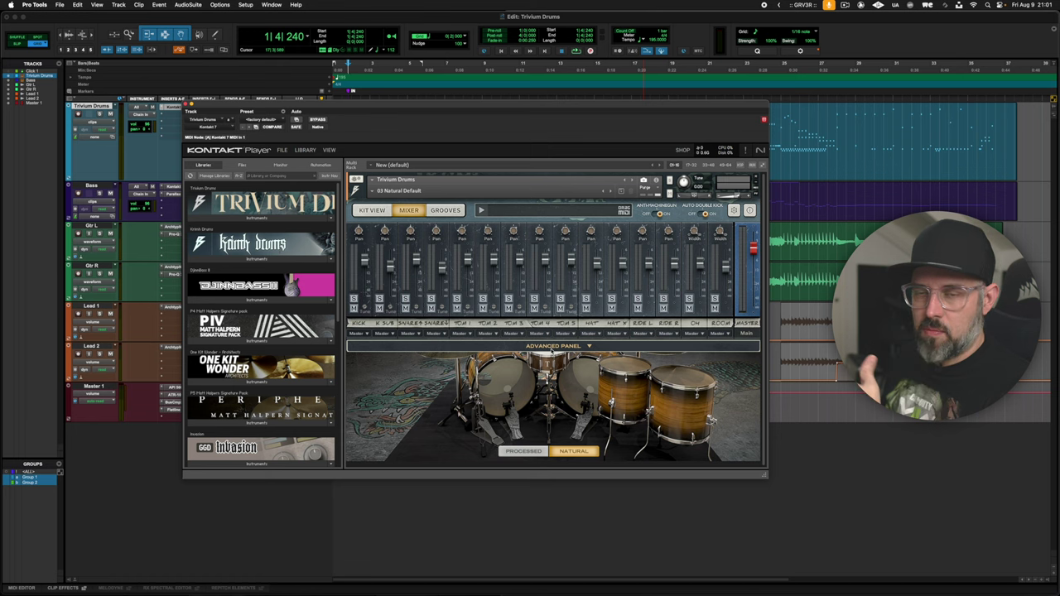
Step: Open the drum mixer's advanced panel and toggle the master channel's parallel compression to check it
left_click(553, 346)
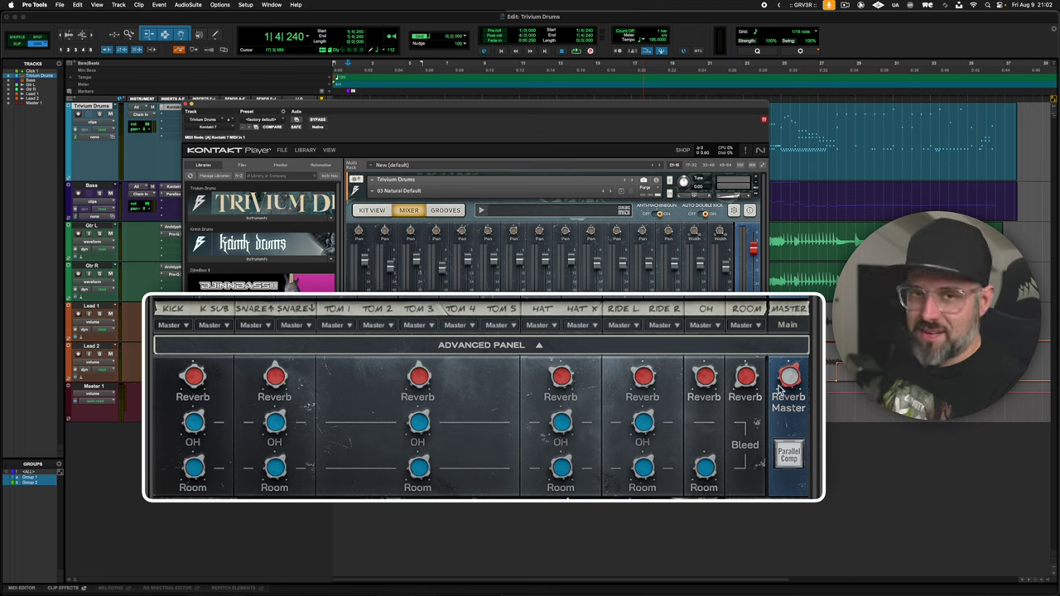
left_click(791, 460)
left_click(791, 461)
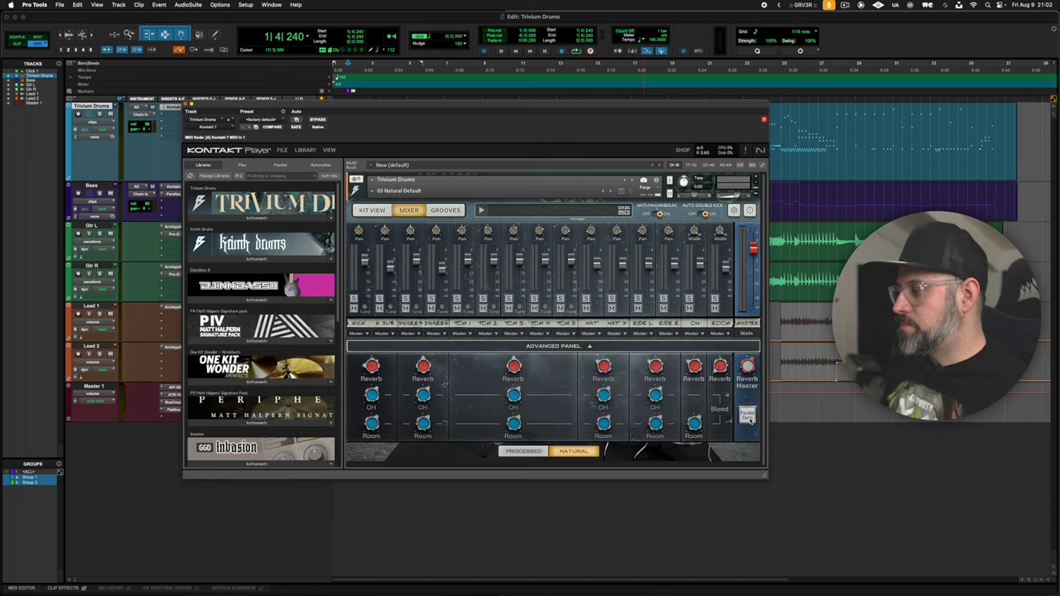
Step: Browse the grooves included with Trivium Drums, return to the kit view and close the drum instrument
left_click(461, 212)
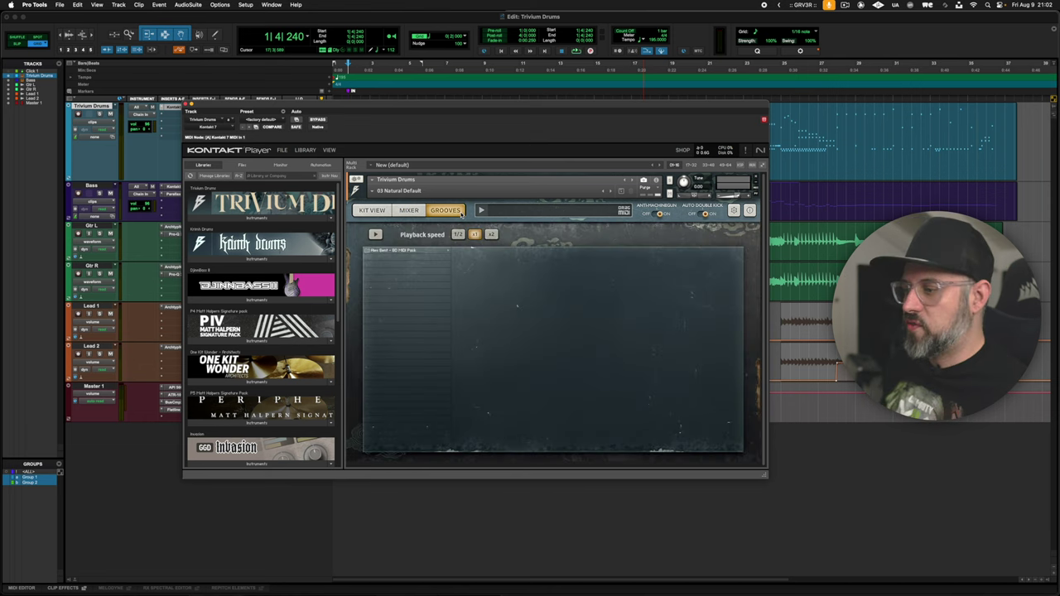
left_click(406, 251)
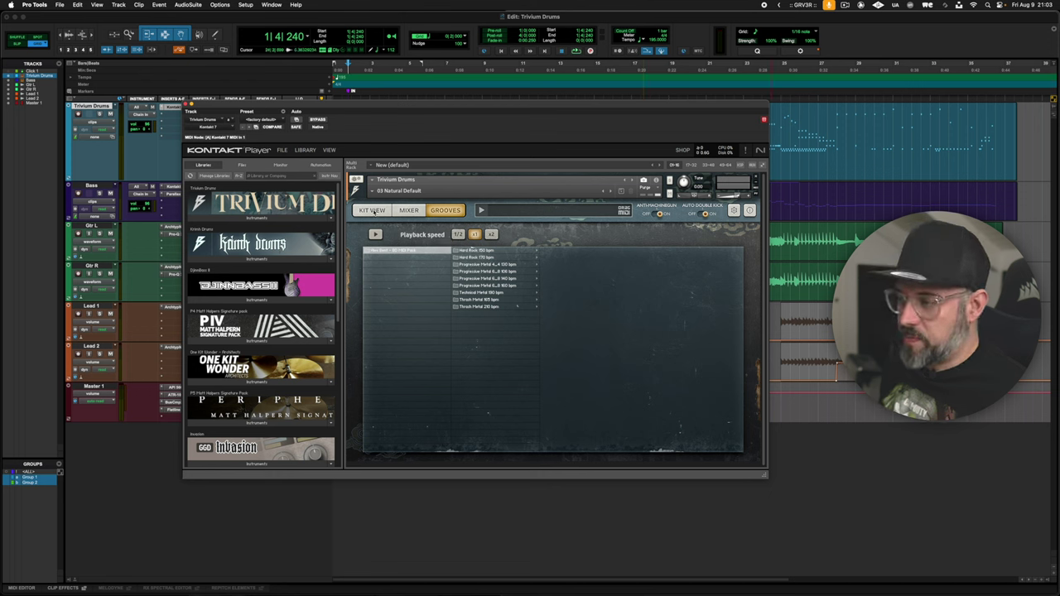
left_click(372, 210)
left_click(410, 210)
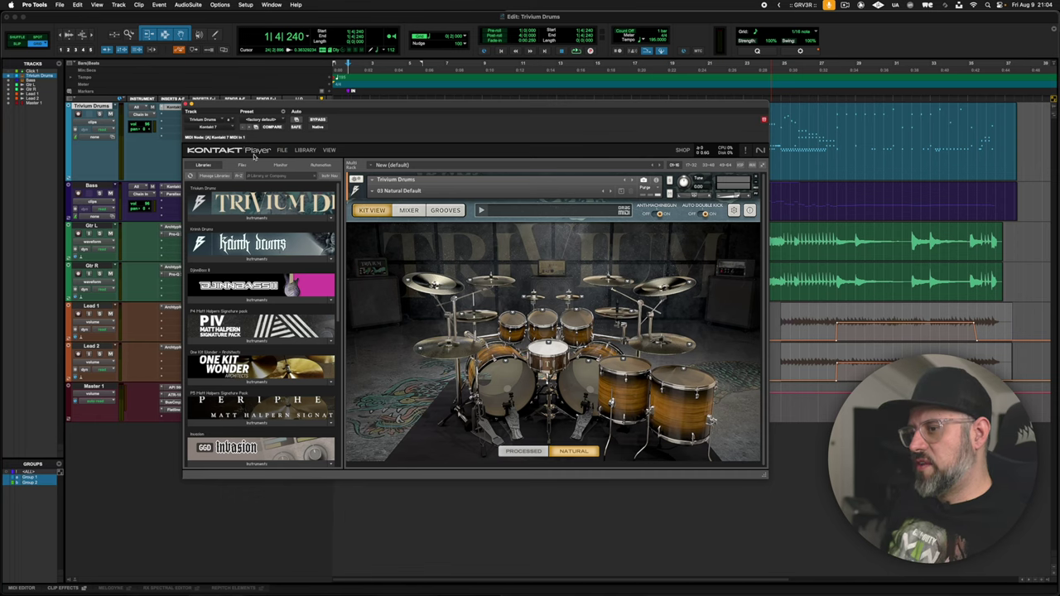
left_click(187, 108)
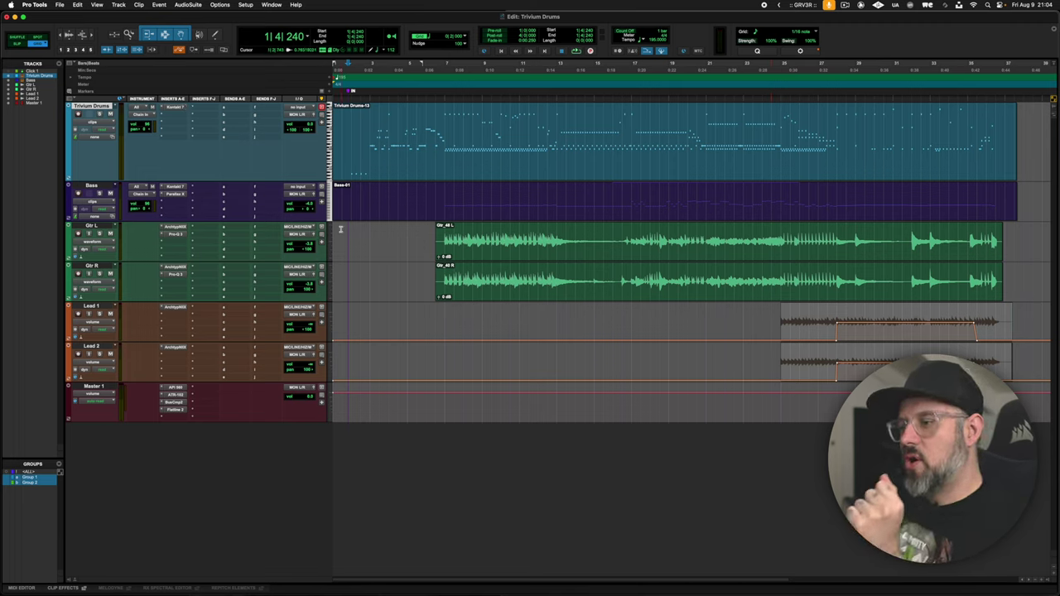
Step: View the Bass track's DjinnBass II instrument, and audition the soloed drum and bass tracks
left_click(174, 188)
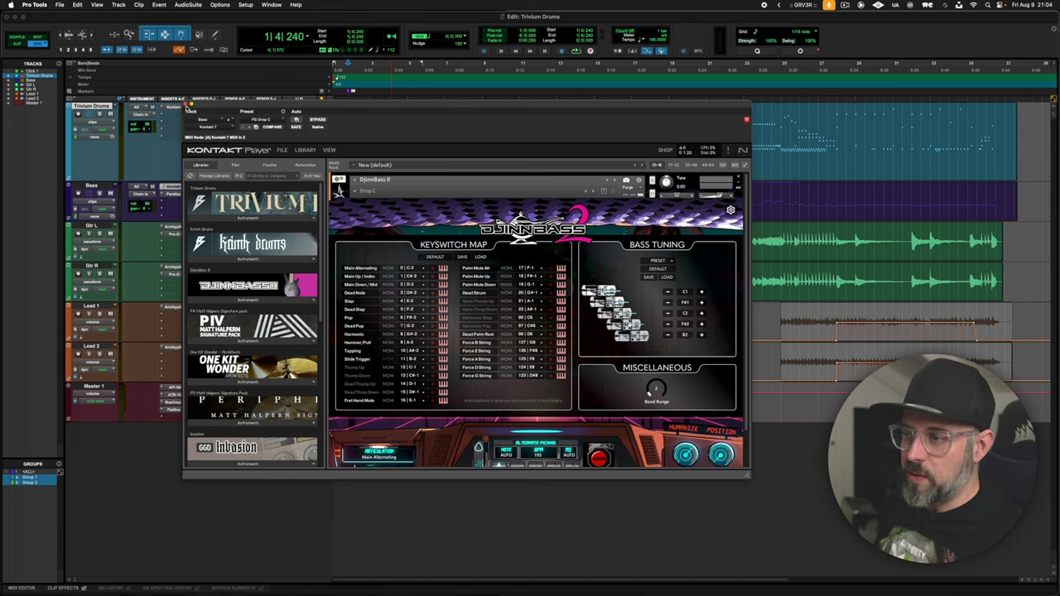
left_click(189, 108)
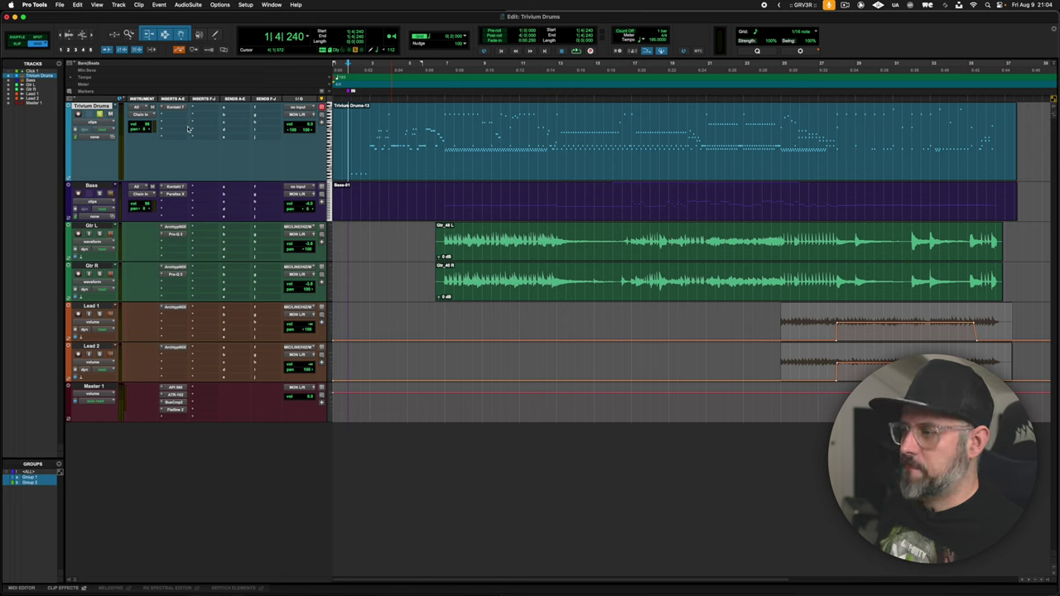
left_click(348, 124)
key("space")
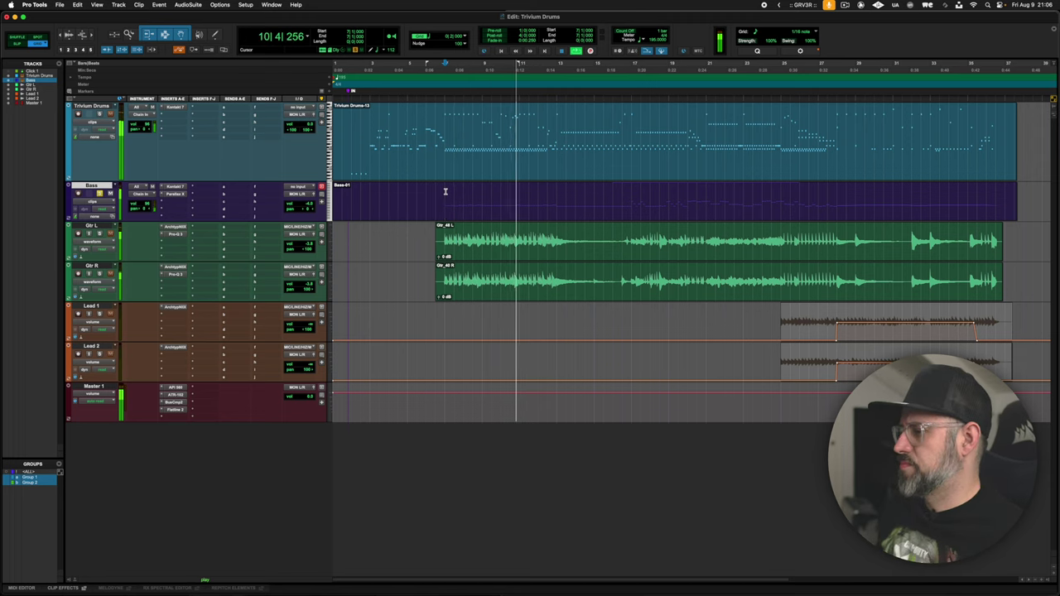
key("space")
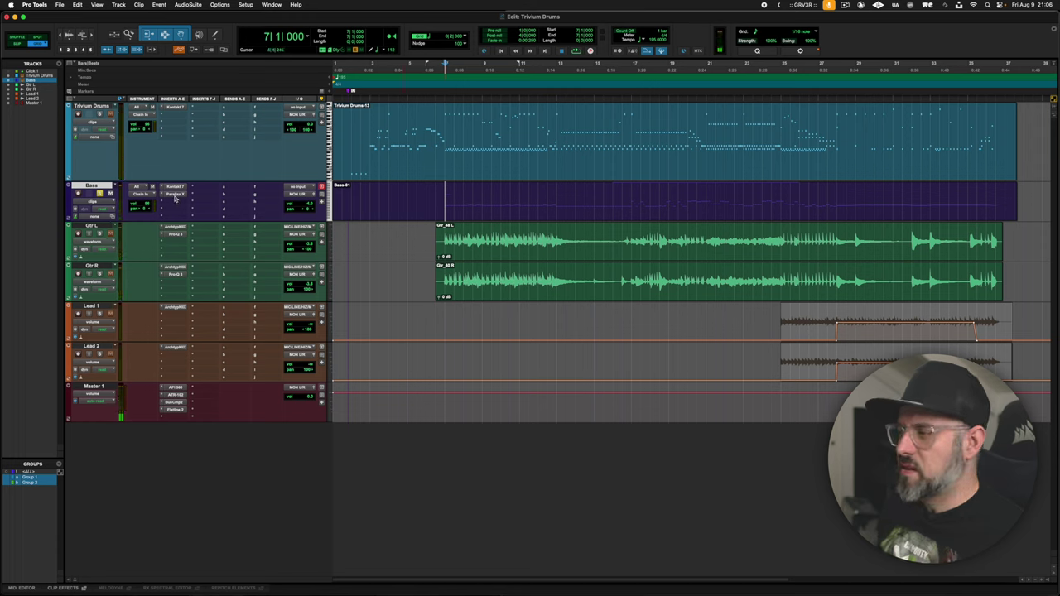
Step: Solo the two rhythm guitars from bar 7 and inspect Gtr L's Archetype Nolly graphic EQ and Pro-Q 3 curve
left_click(448, 275)
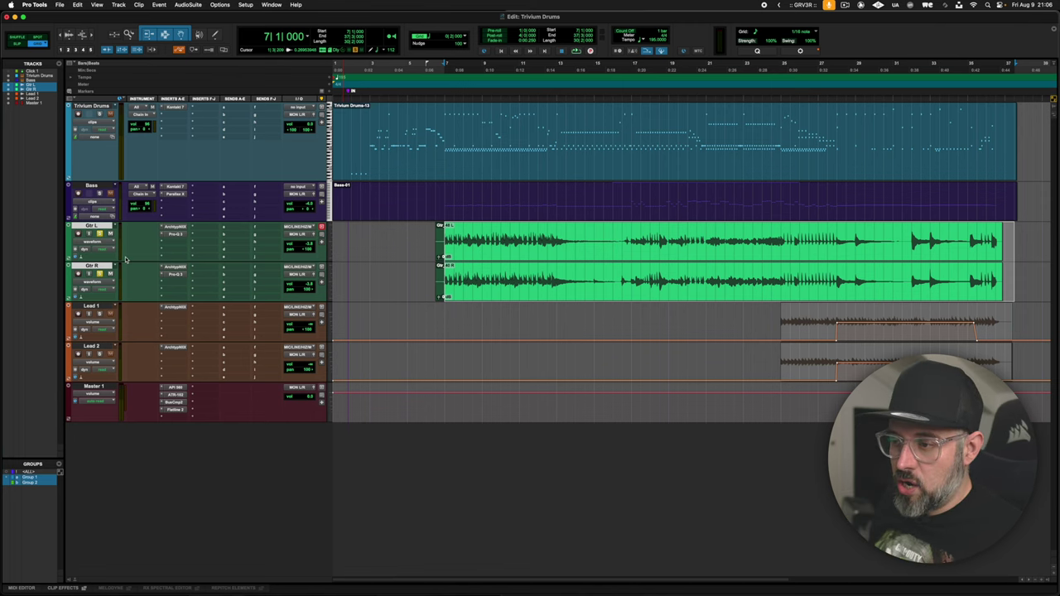
left_click(176, 233)
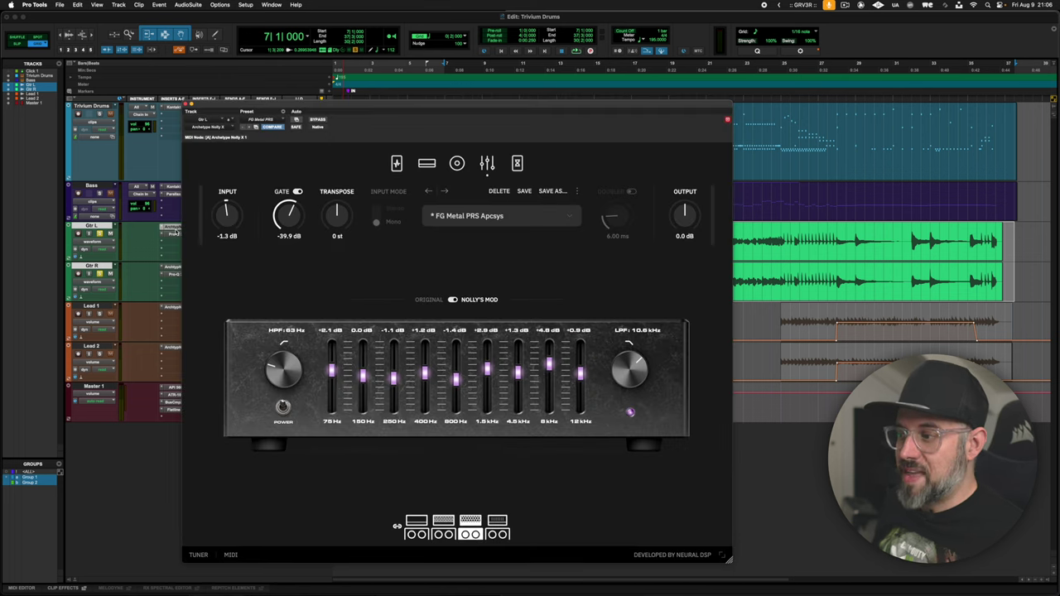
key("super+w")
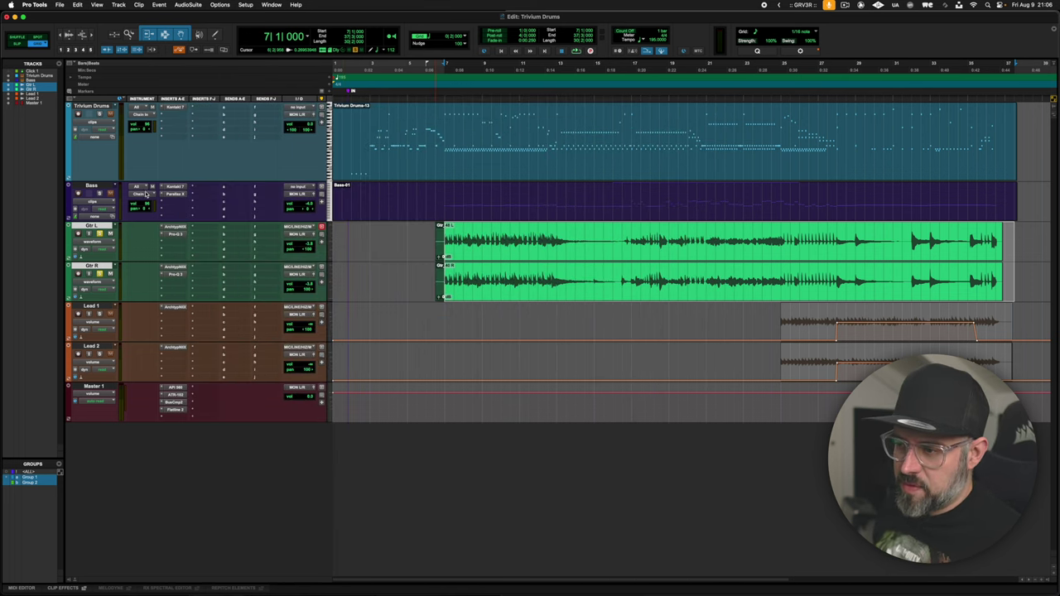
left_click(176, 235)
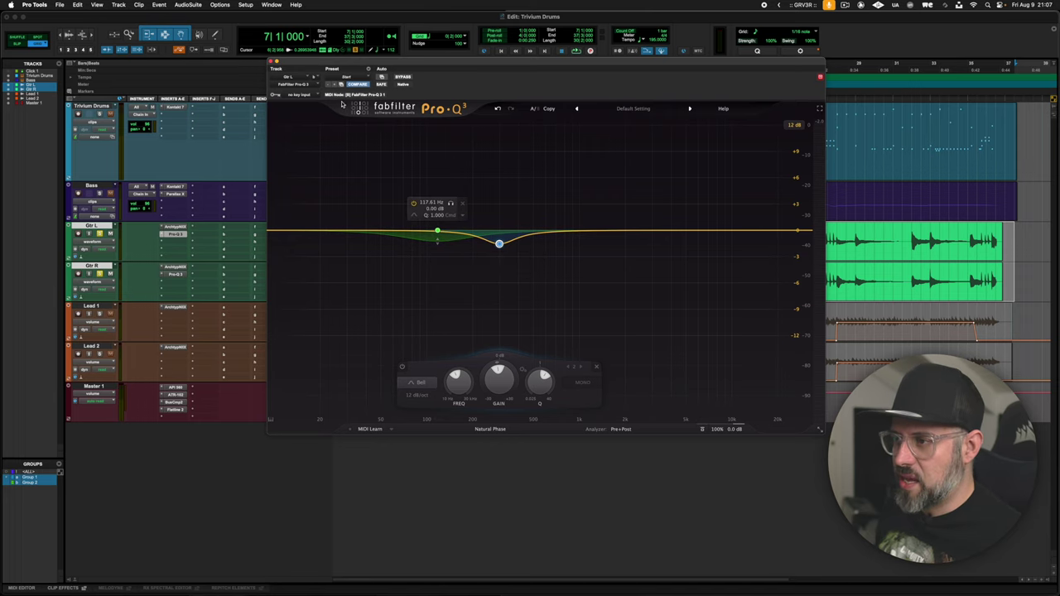
left_click(273, 63)
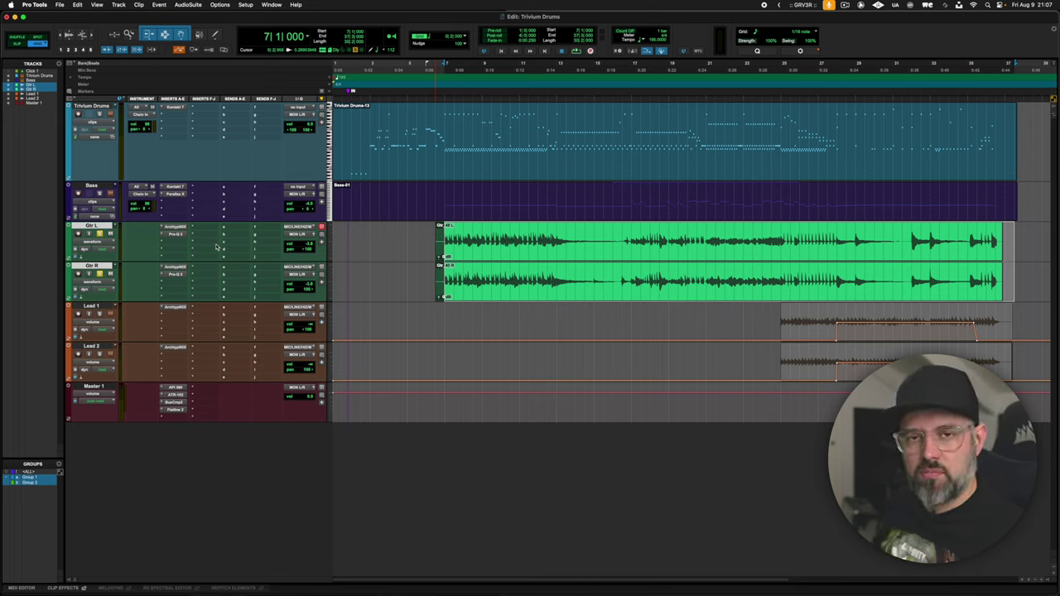
Step: Review the cabinet and amp head sections of Gtr L's Archetype Nolly plugin and close it
left_click(175, 227)
left_click(545, 121)
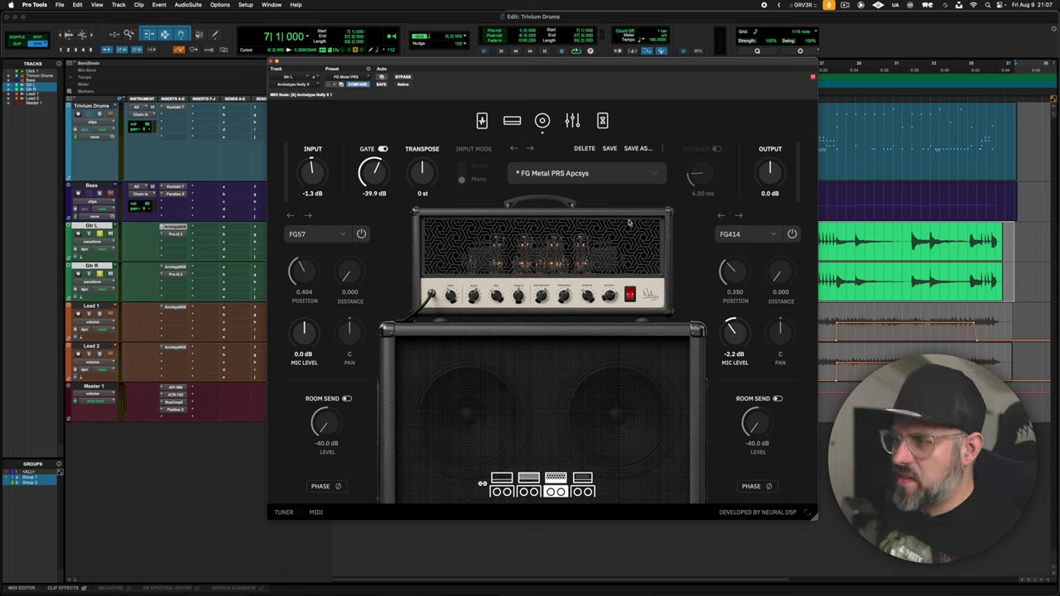
left_click(512, 121)
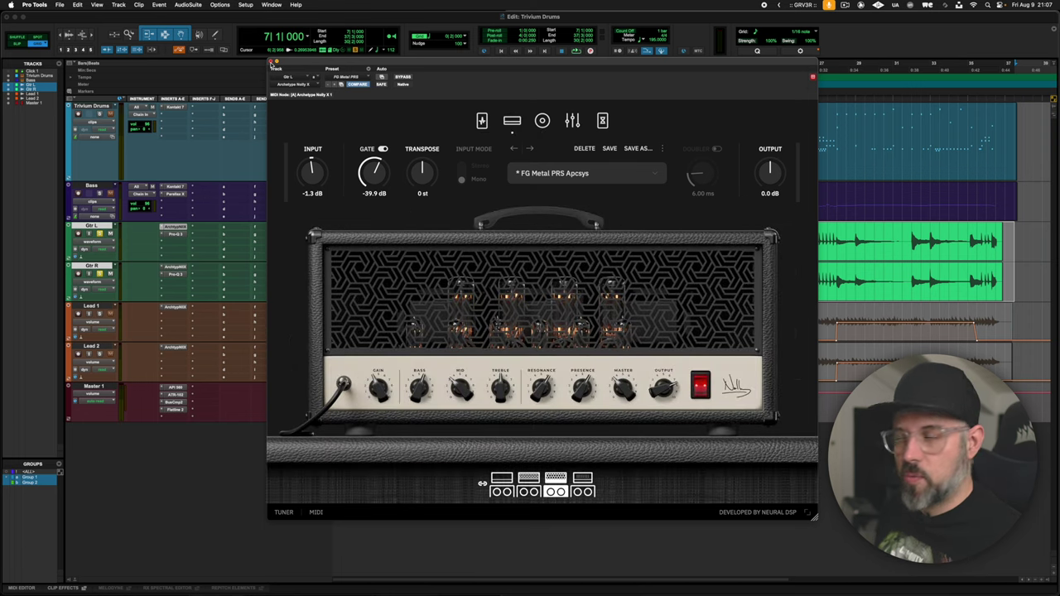
left_click(271, 63)
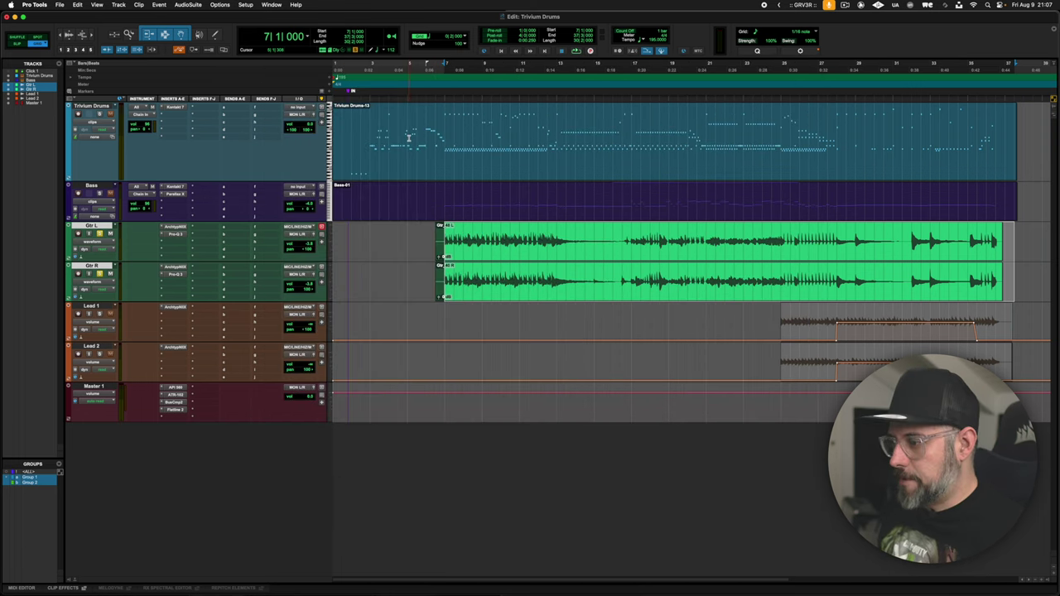
Step: Play the song from bar 7 to hear the guitars with the drums and bass
key("space")
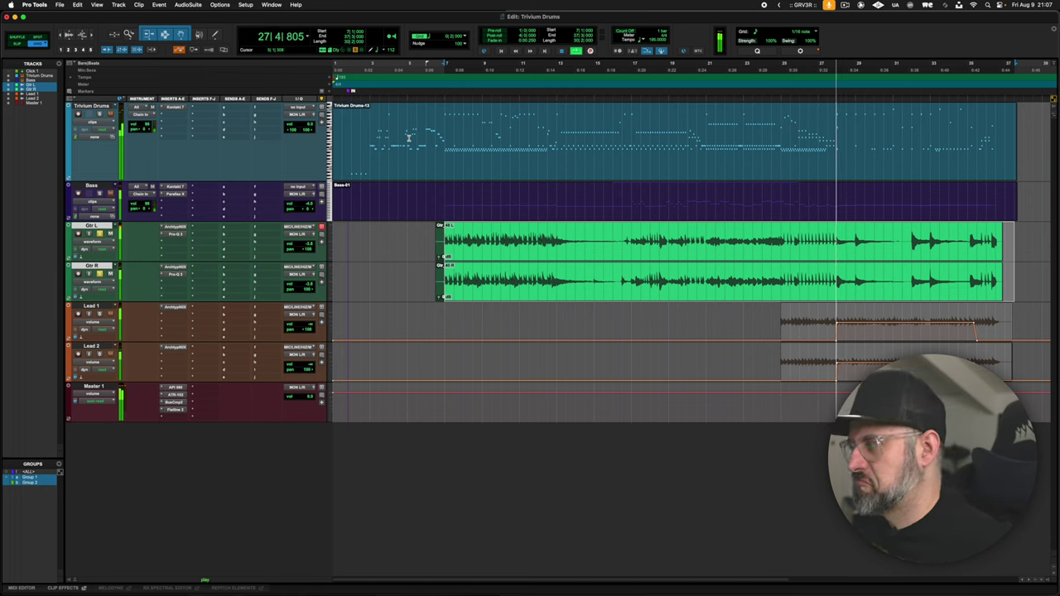
key("space")
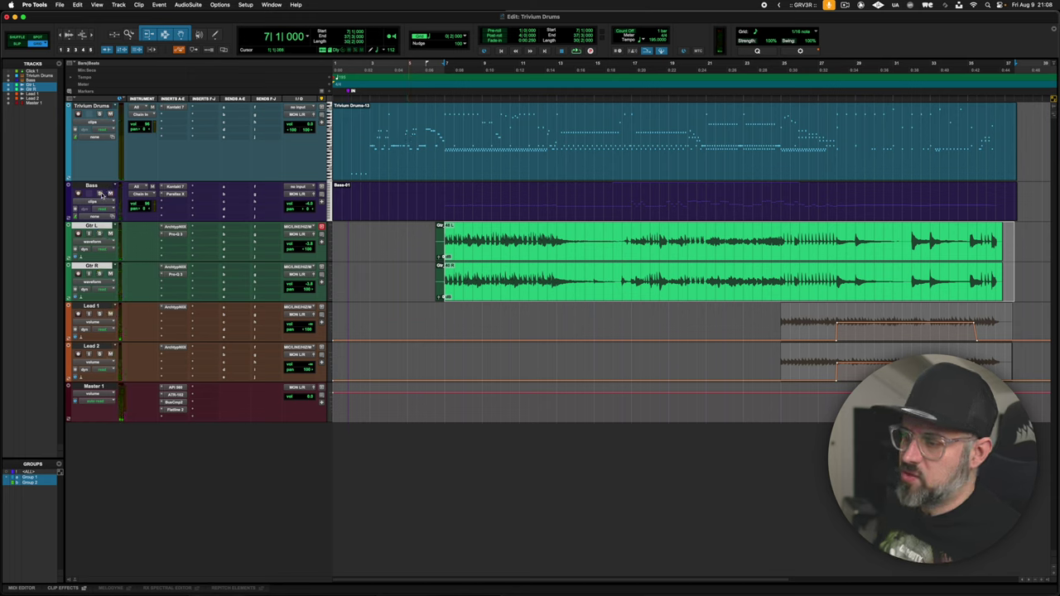
key("space")
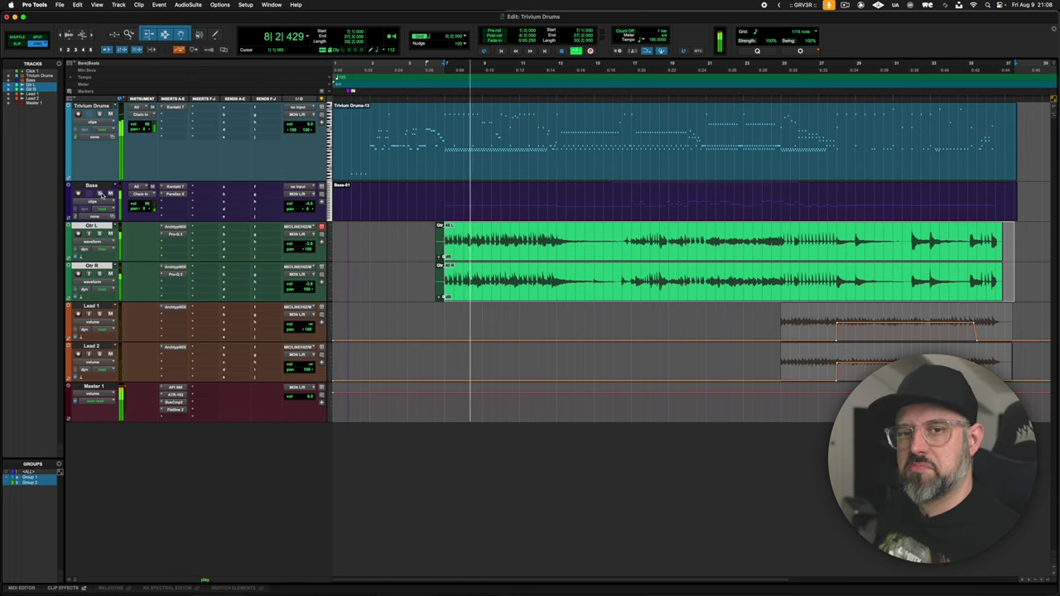
key("space")
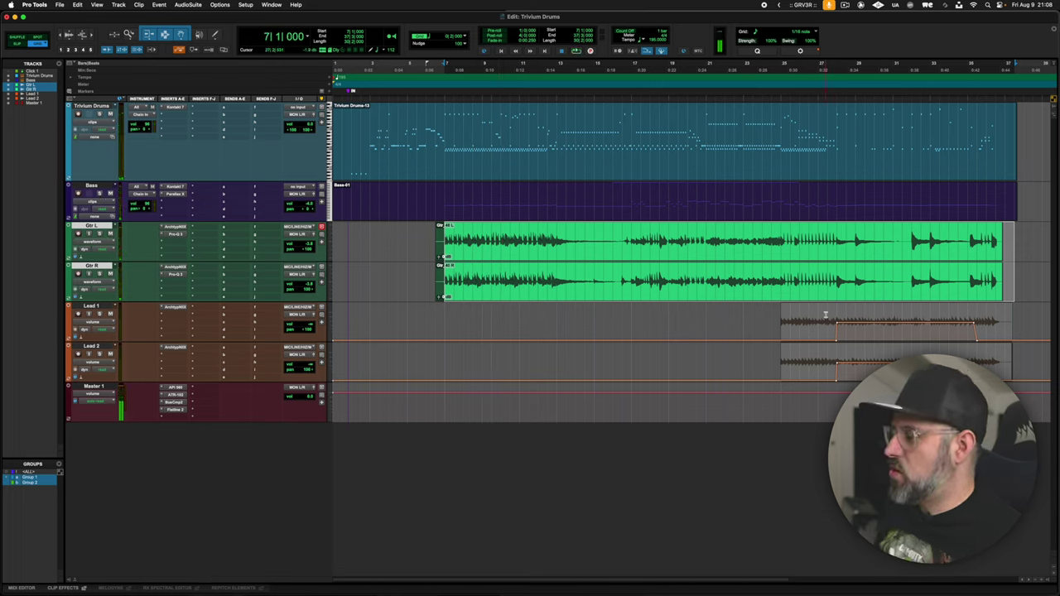
Step: Play the Lead 1 and Lead 2 tracks from bar 28, soloing them during playback
left_click(836, 319)
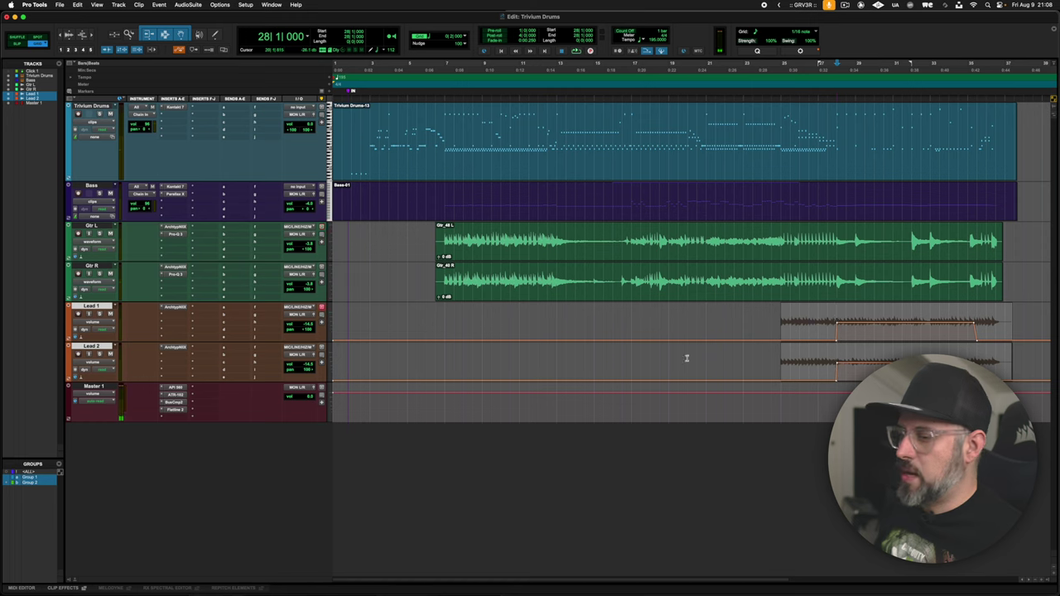
key("space")
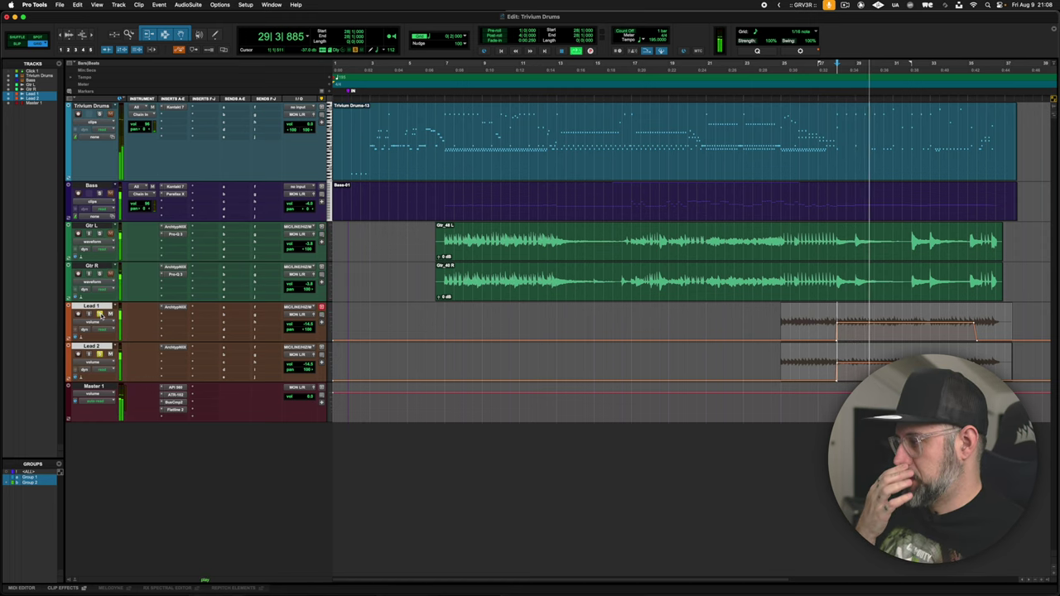
key("space")
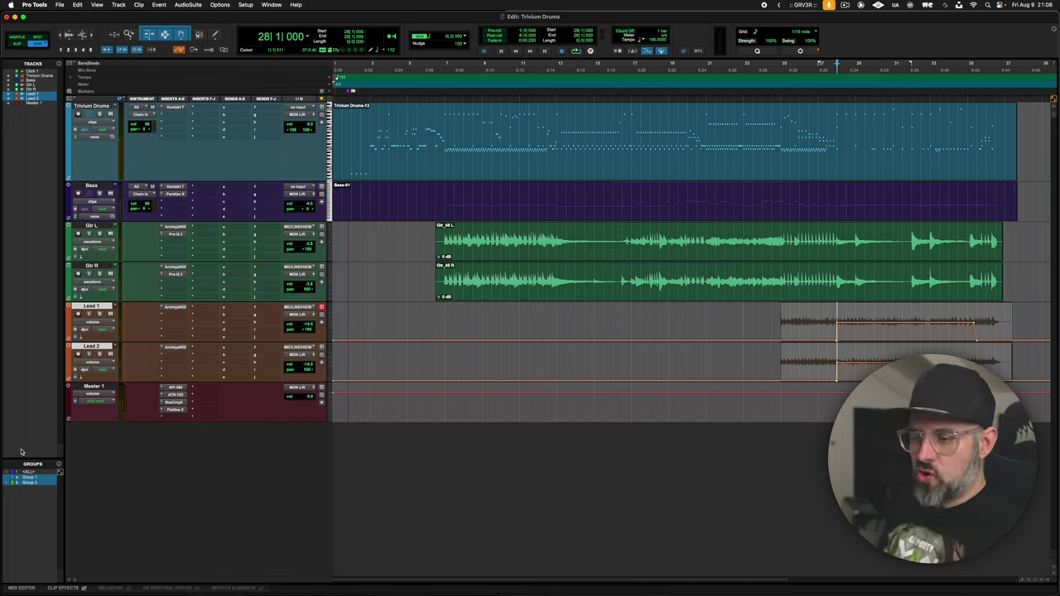
Step: Rename the Master 1 track as Master
double_click(94, 386)
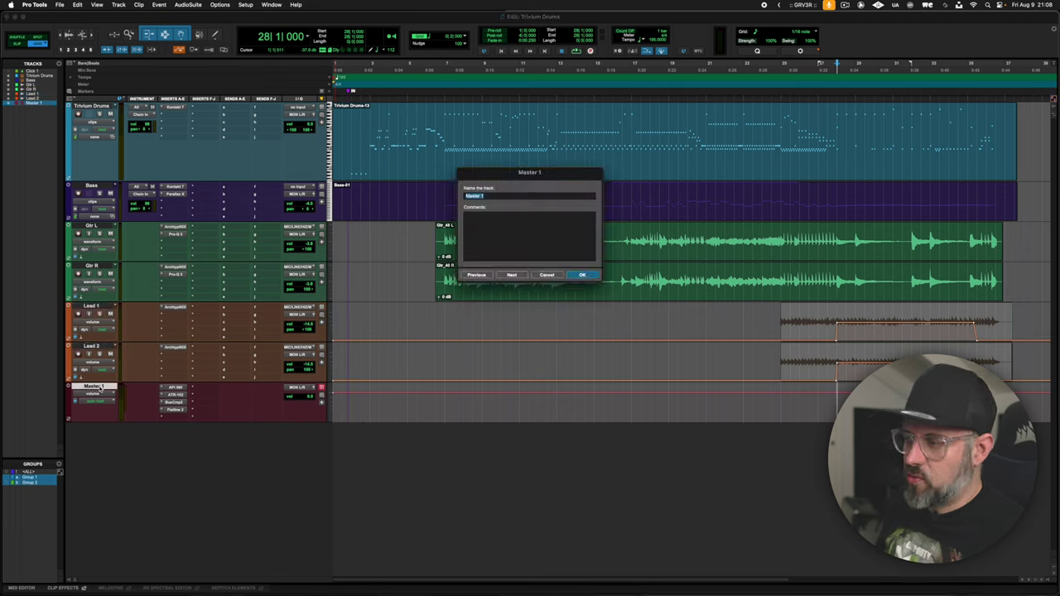
key("Return")
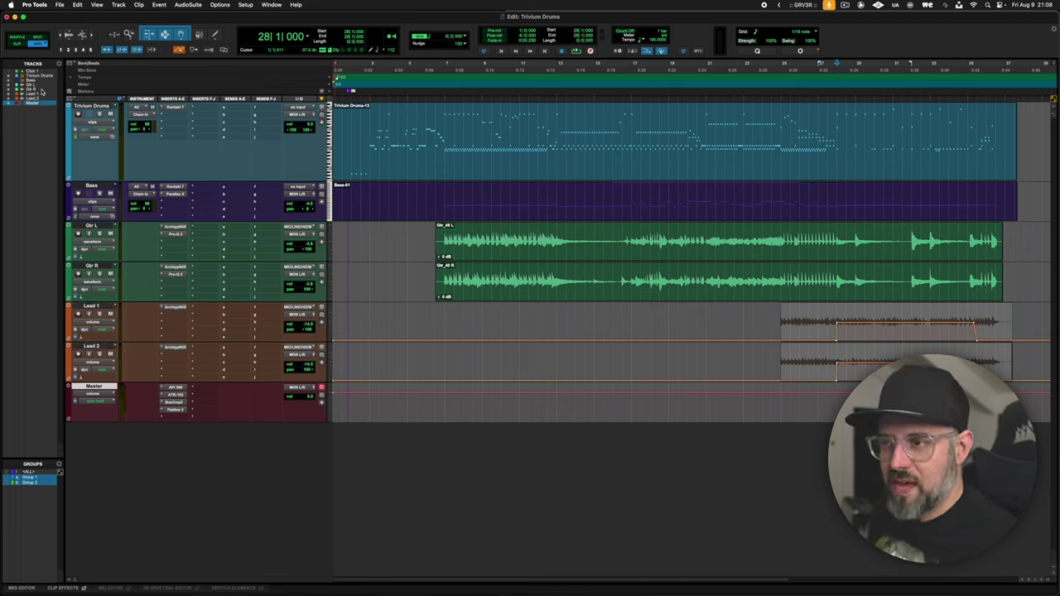
left_click(10, 72)
left_click(11, 72)
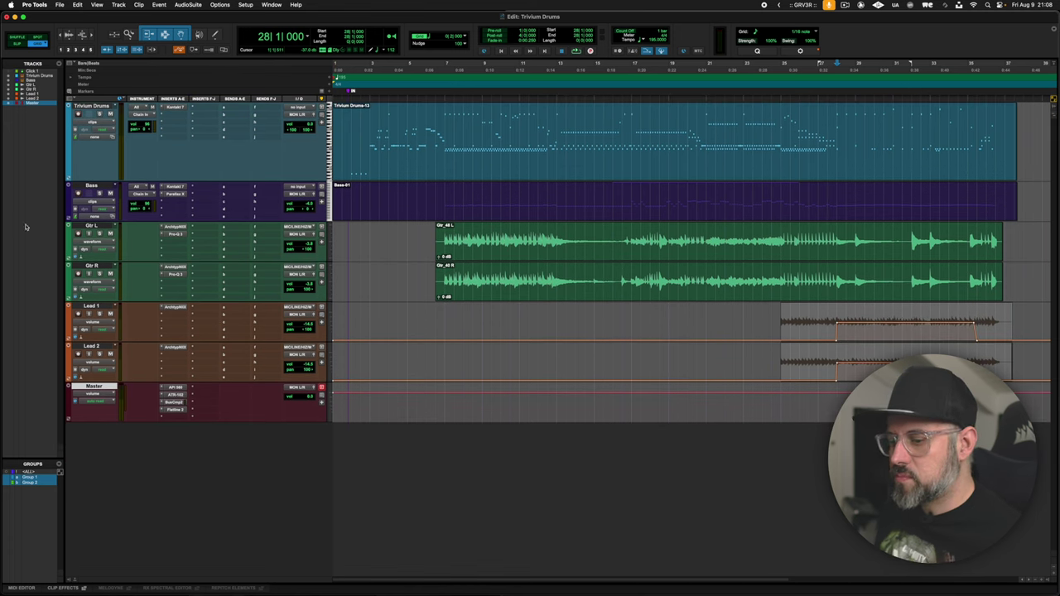
Step: Inspect the API 560 EQ and ATR-102 tape machine settings on the Master track
left_click(175, 388)
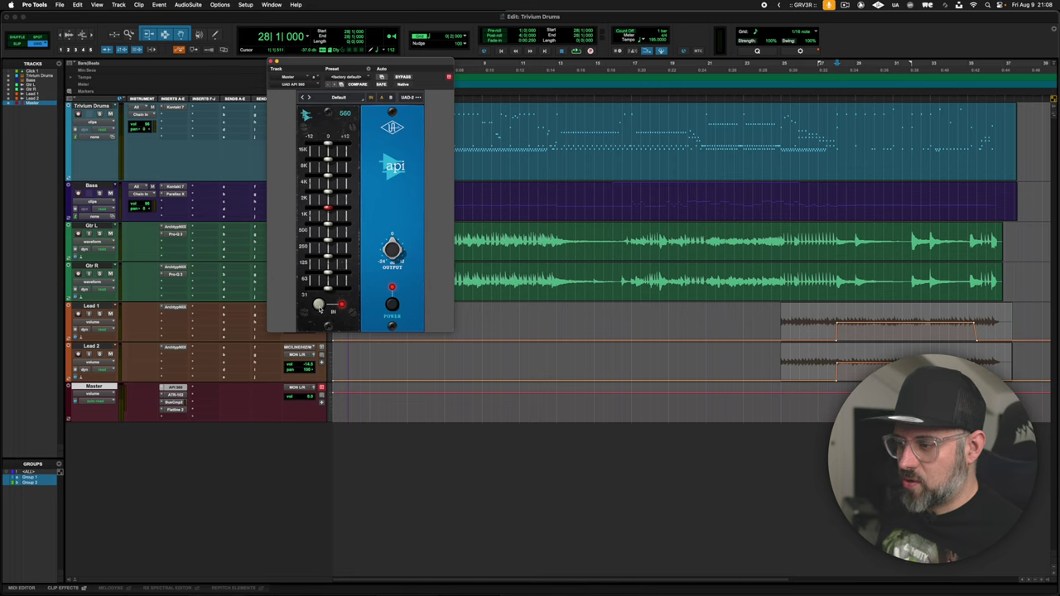
left_click_drag(320, 306, 322, 307)
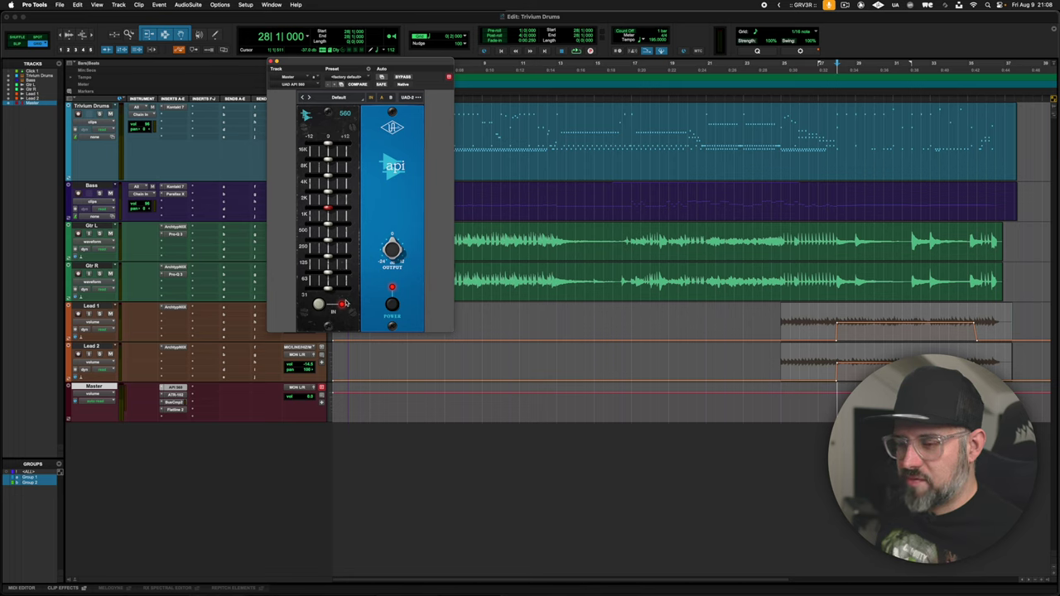
left_click(175, 395)
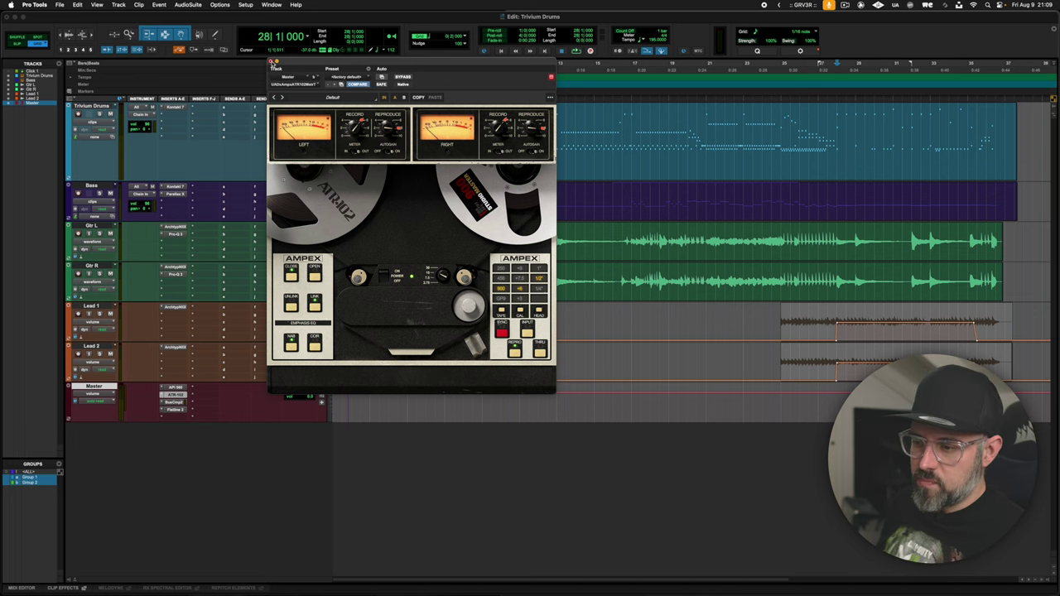
left_click(273, 62)
Step: Inspect the Master track's SSL Bus Compressor 2 and Flatline 2 limiter settings and close the plugin window
left_click(179, 403)
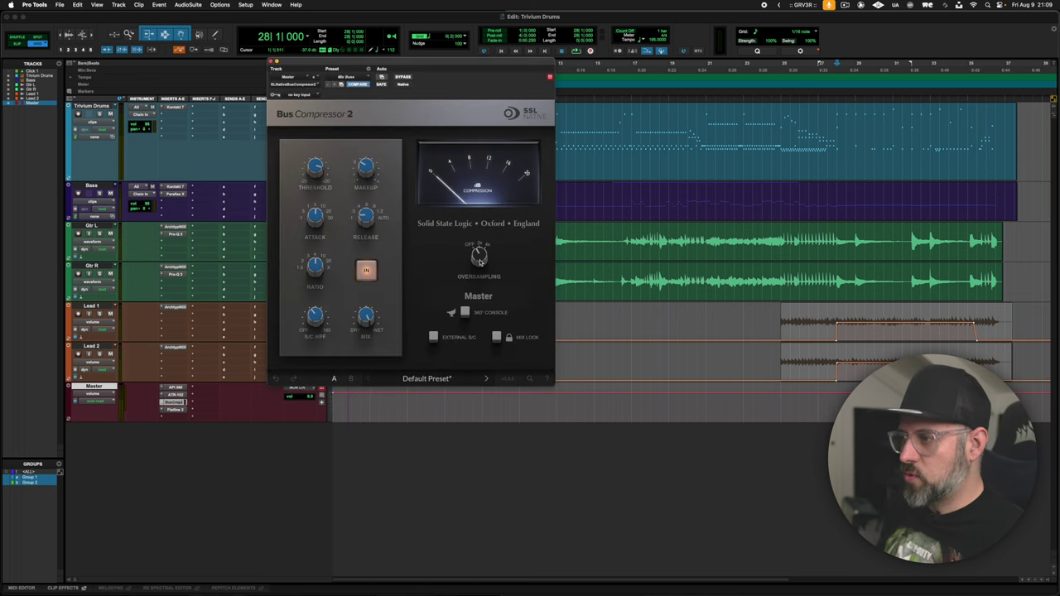
left_click_drag(446, 65, 559, 115)
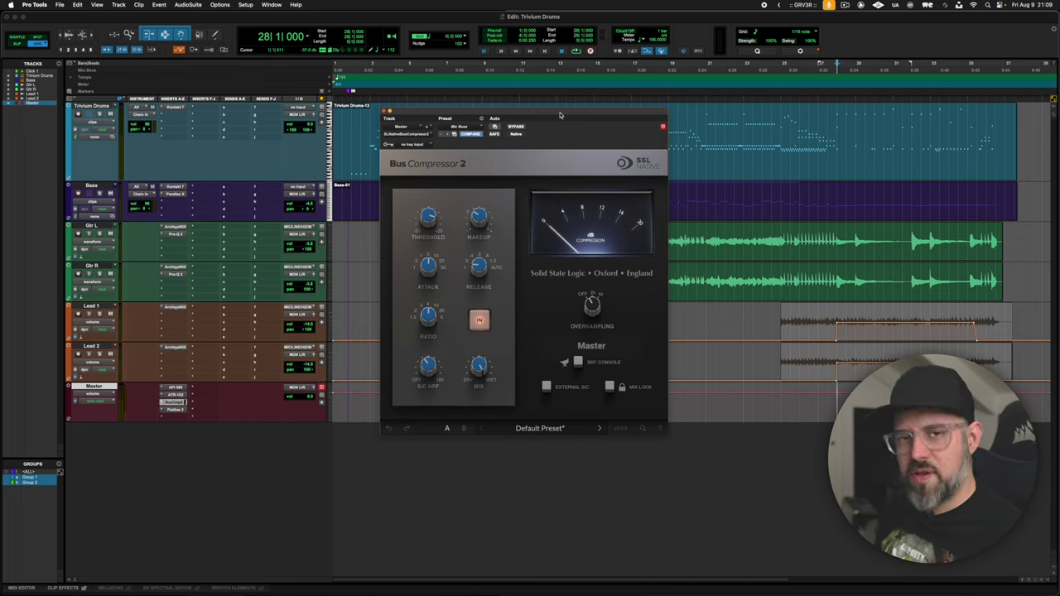
left_click(177, 410)
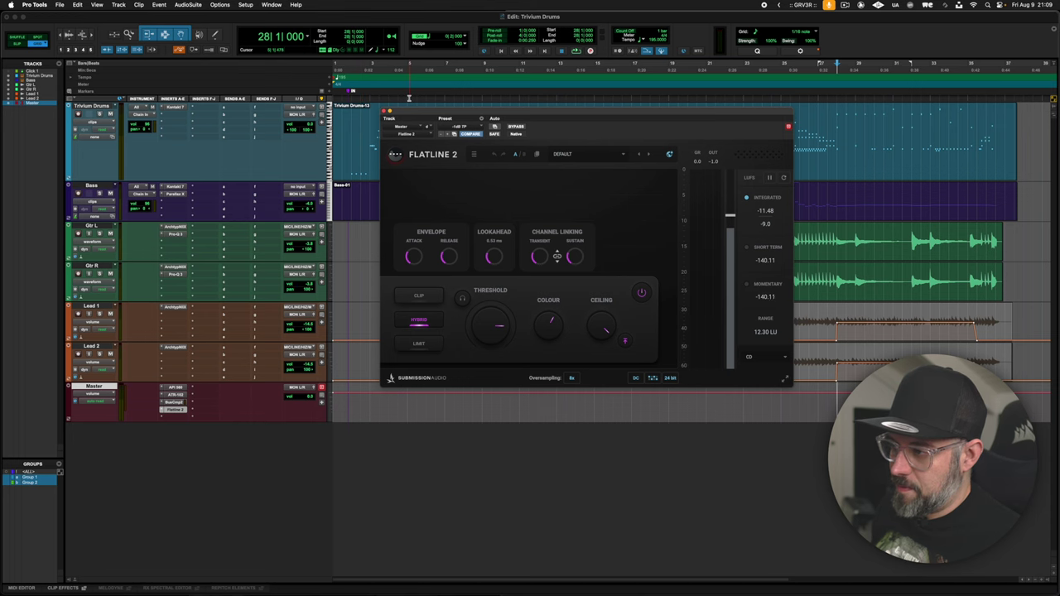
left_click(384, 112)
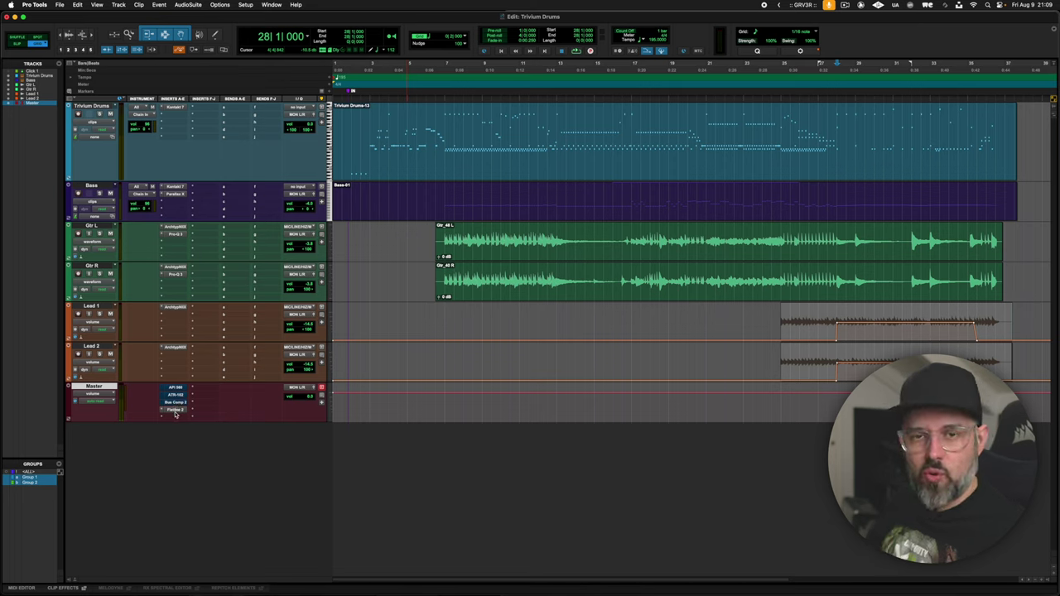
Step: Play the mix from bar 2 and take the Master track's API 560, ATR-102 and Bus Comp 2 out of bypass one by one
left_click(354, 313)
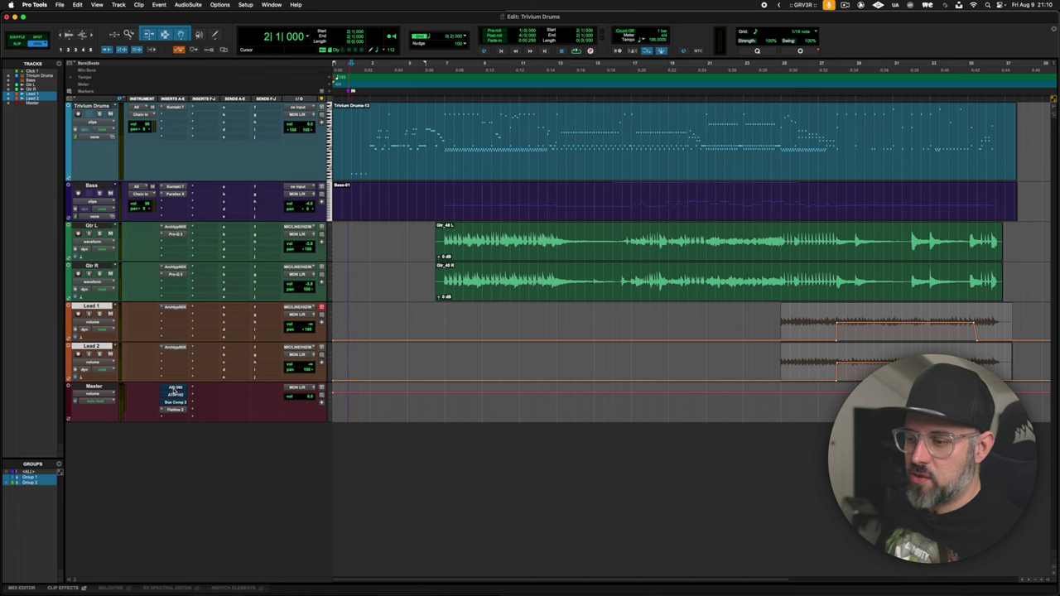
key("space")
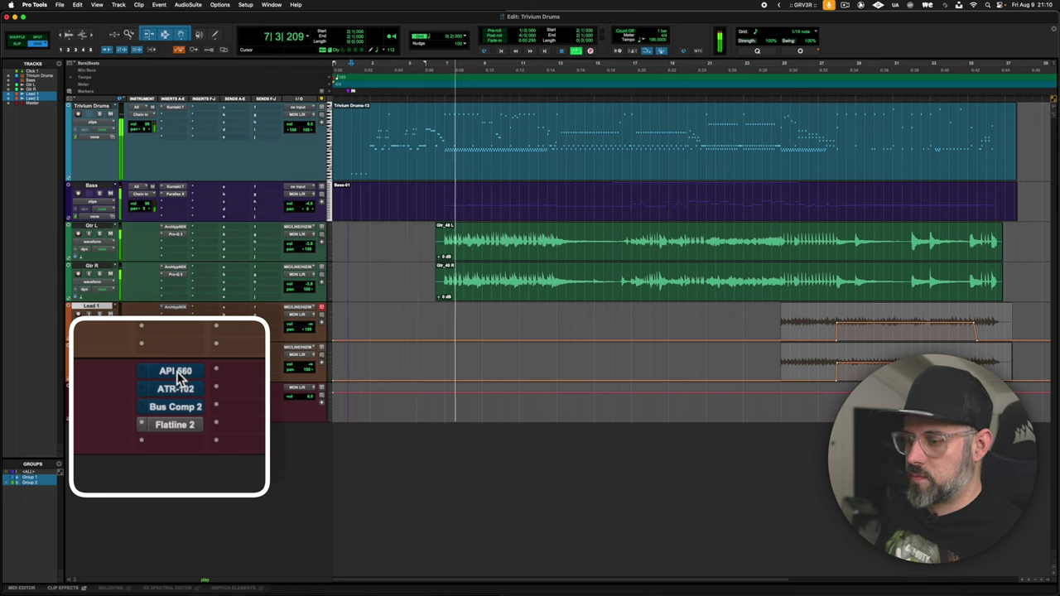
left_click(176, 372, "super")
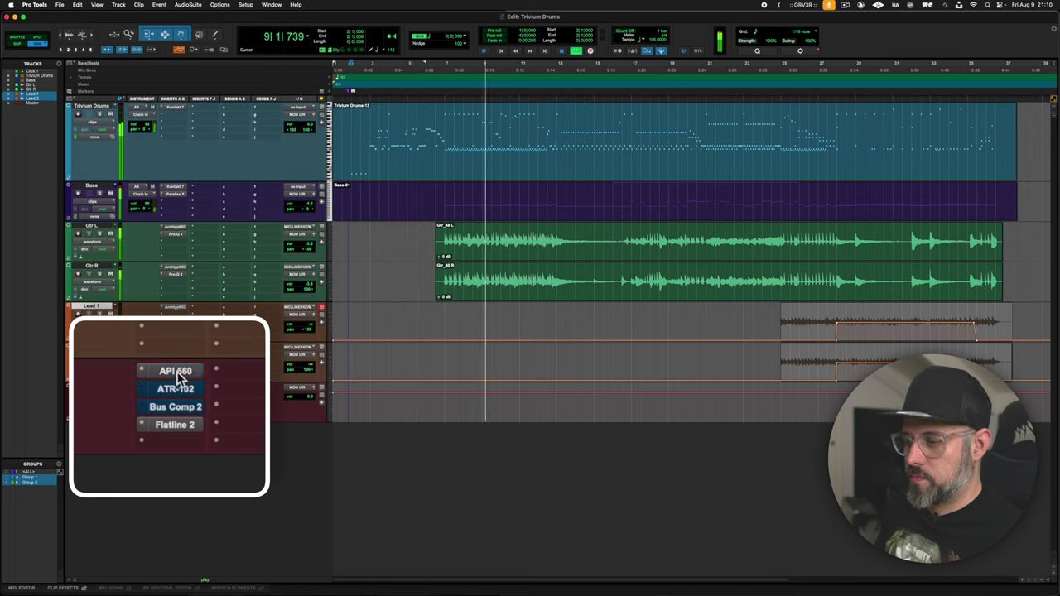
left_click(175, 389, "super")
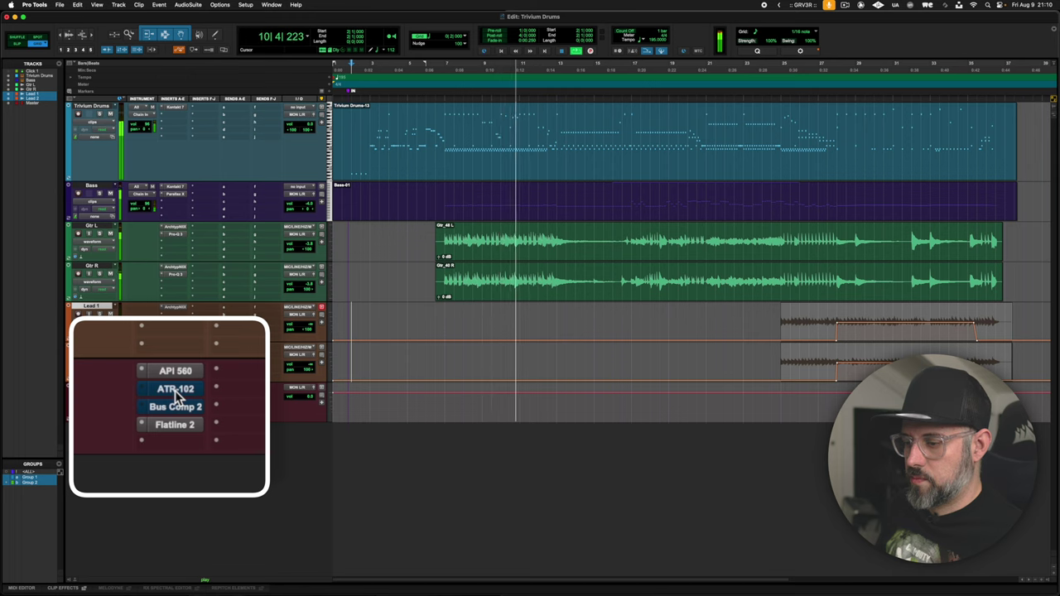
left_click(175, 390, "super")
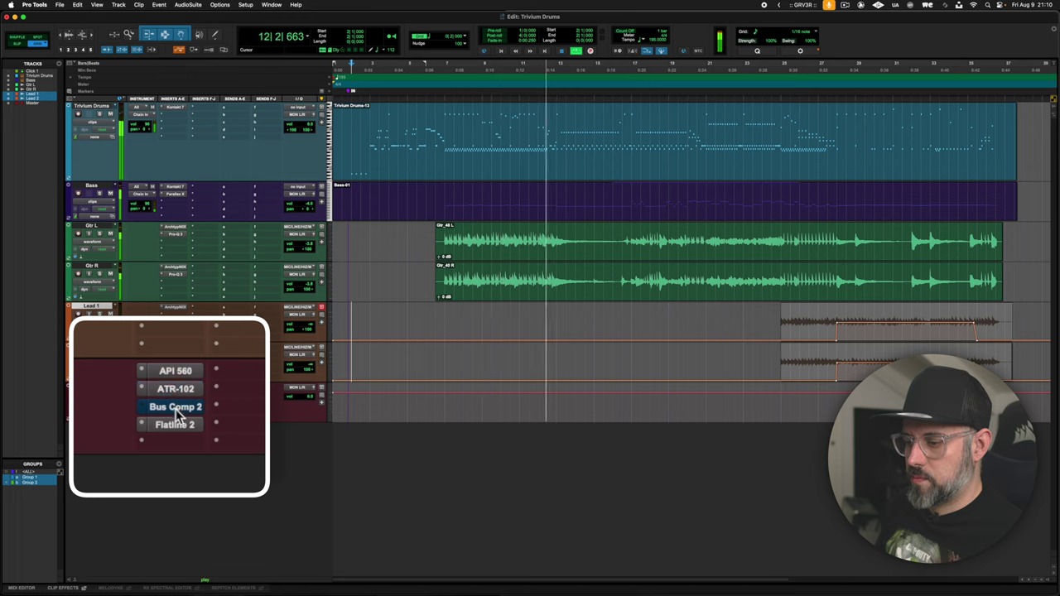
left_click(176, 408, "super")
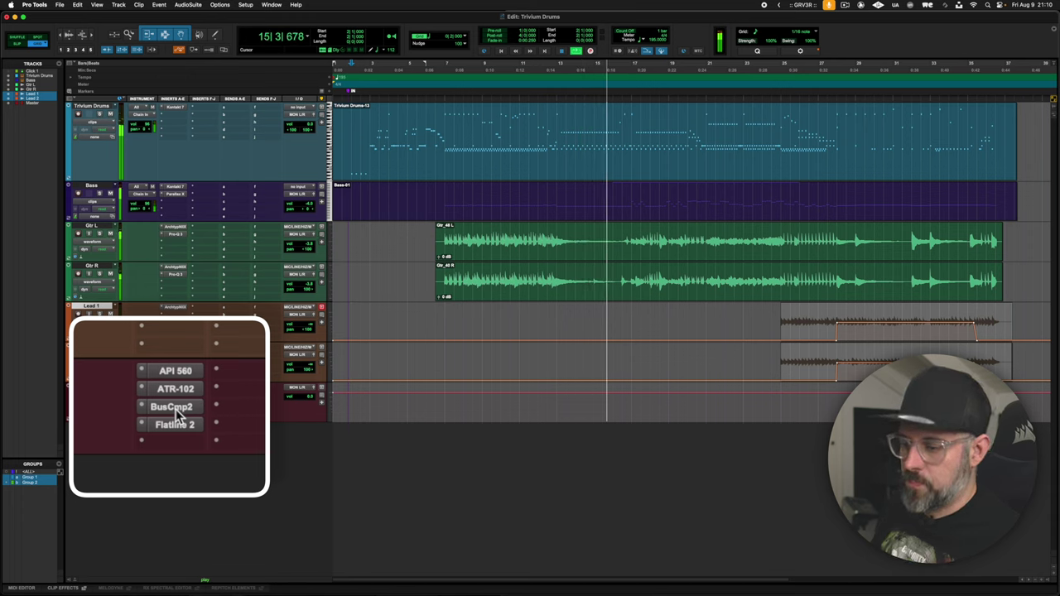
Step: Compare the mix by bypassing and reactivating the Master track's Bus Comp 2, ATR-102 and API 560 during playback, ending with playback stopped
left_click(175, 408, "super")
left_click(177, 391, "super")
left_click(178, 373, "super")
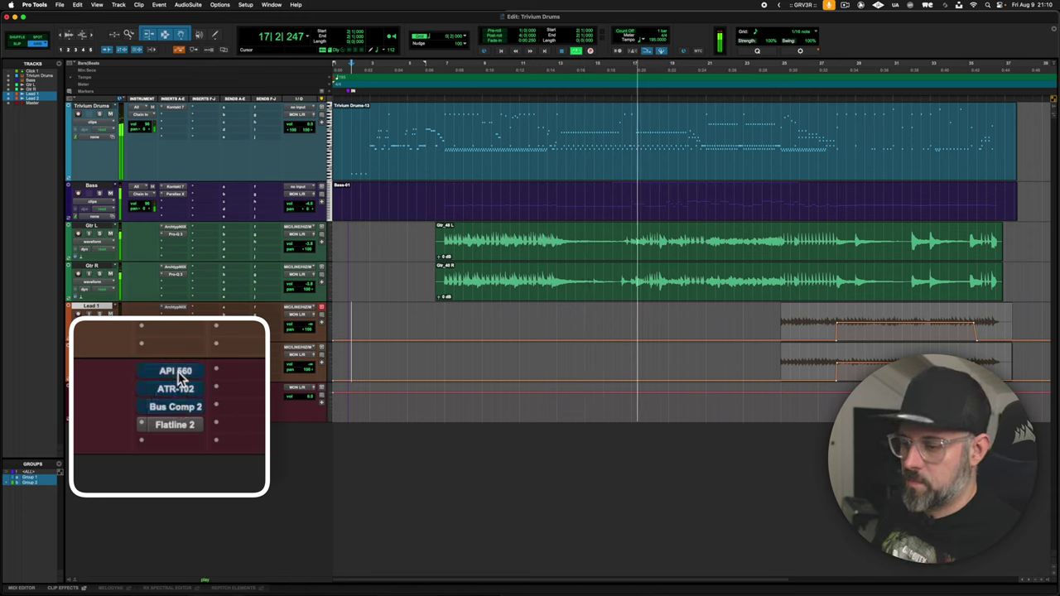
left_click(181, 375, "super")
left_click(177, 390, "super")
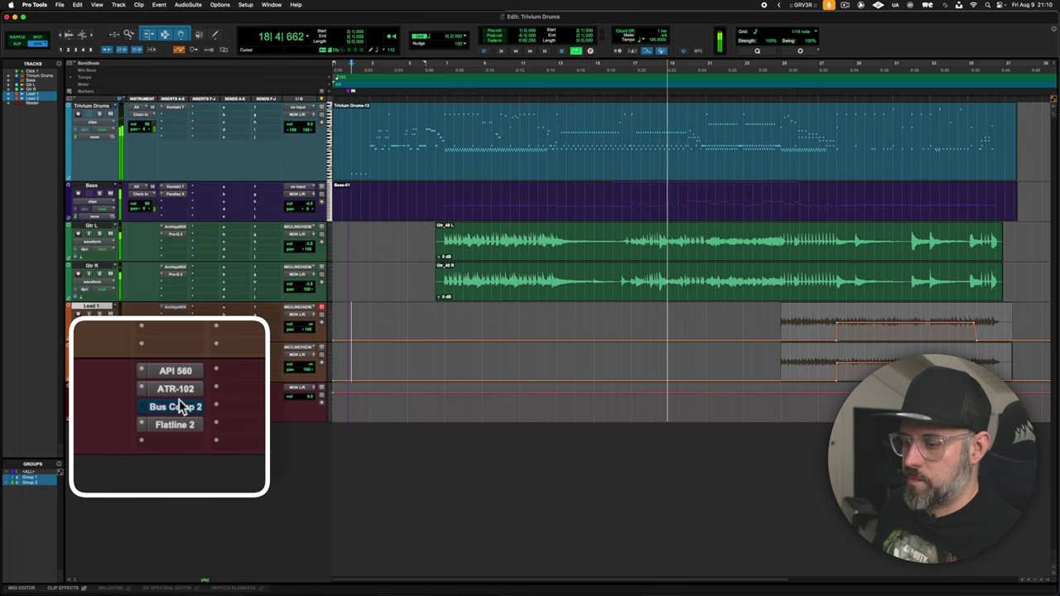
left_click(177, 405, "super")
key("space")
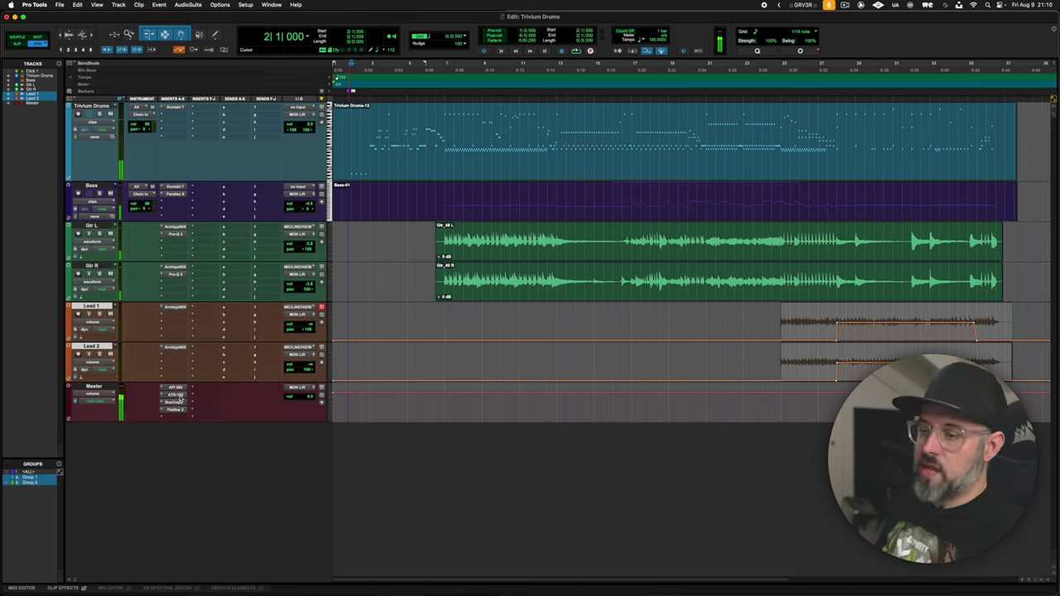
Step: Inspect the API 560 EQ's band settings on the Master track and close its plugin window
left_click(174, 387)
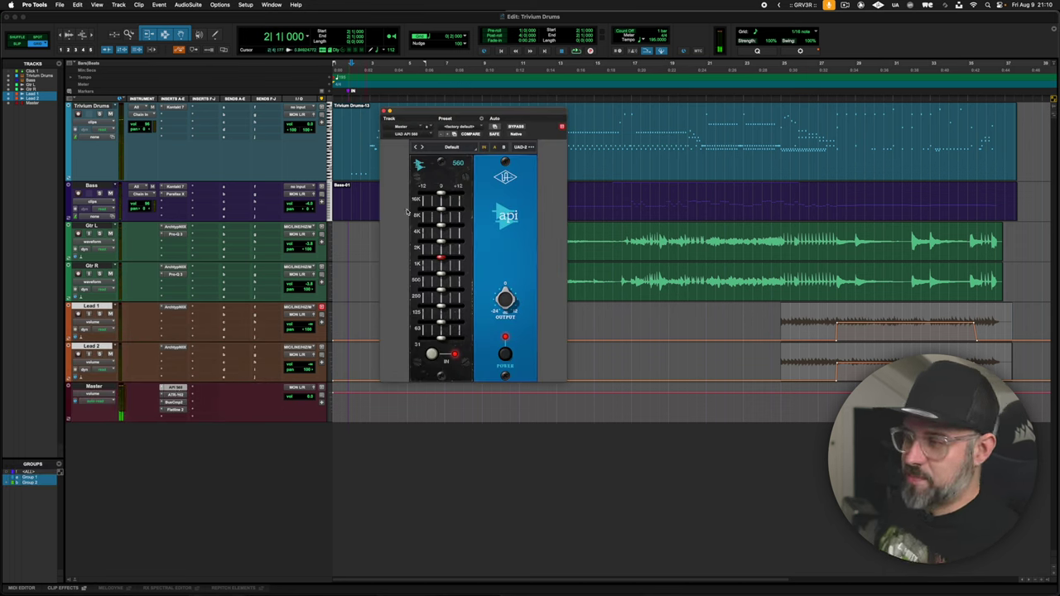
left_click(383, 111)
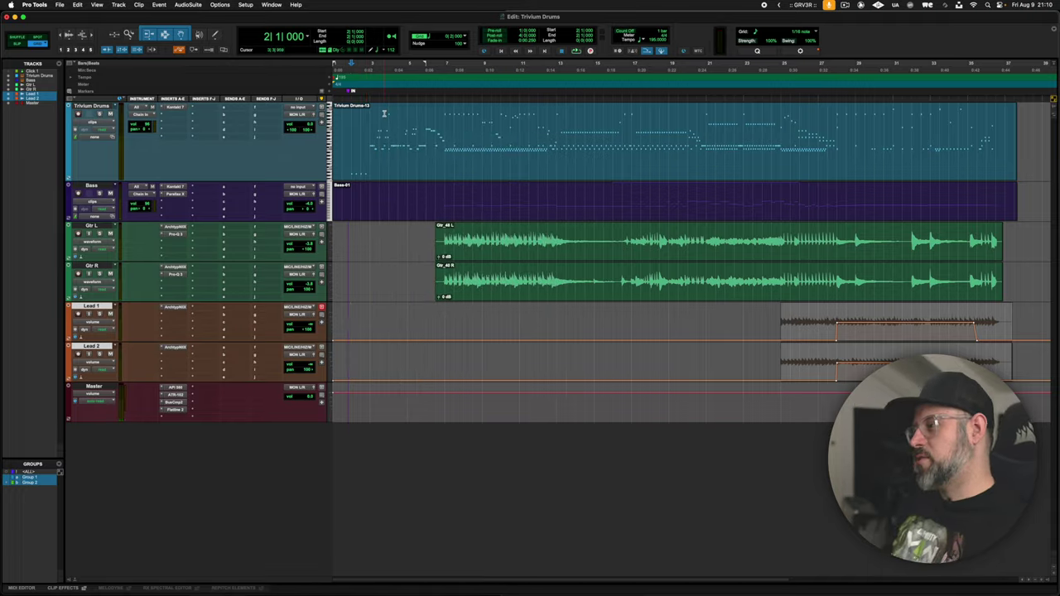